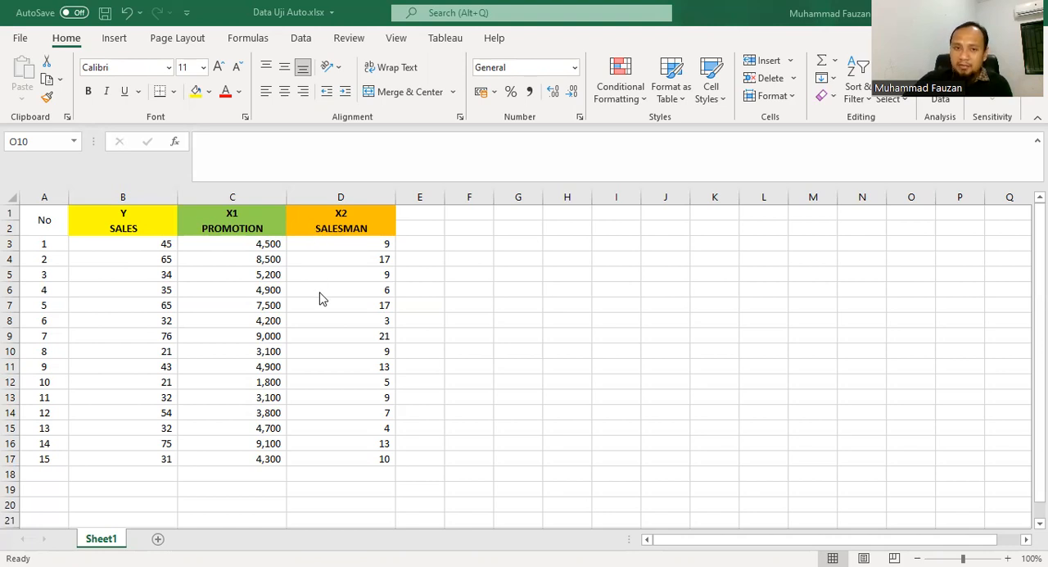
Step: Copy the Sales, Promotion and Salesman values in B3:D17 and paste them into the SPSS data sheet
click(384, 304)
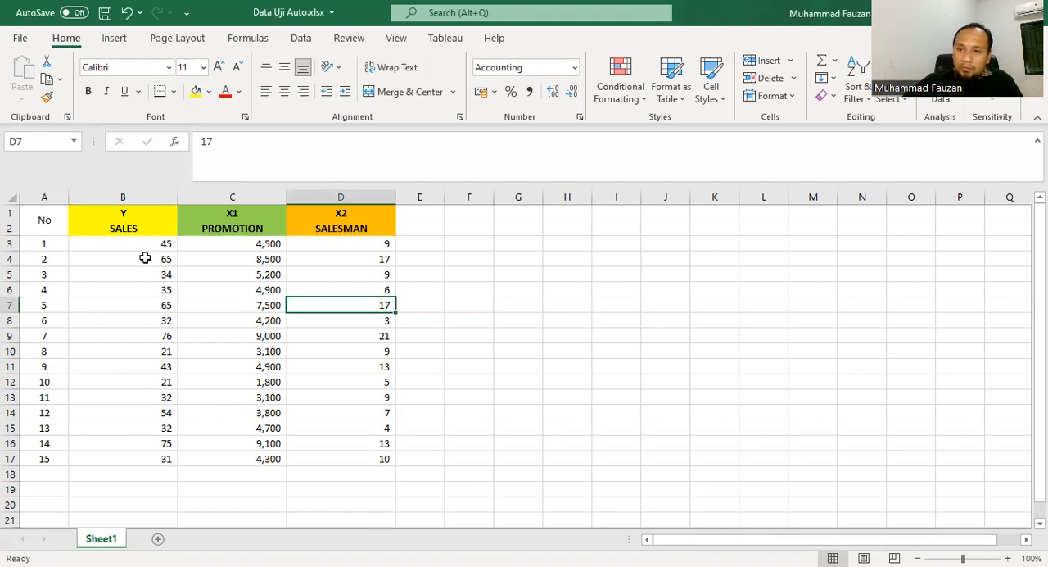
drag(144, 244, 358, 461)
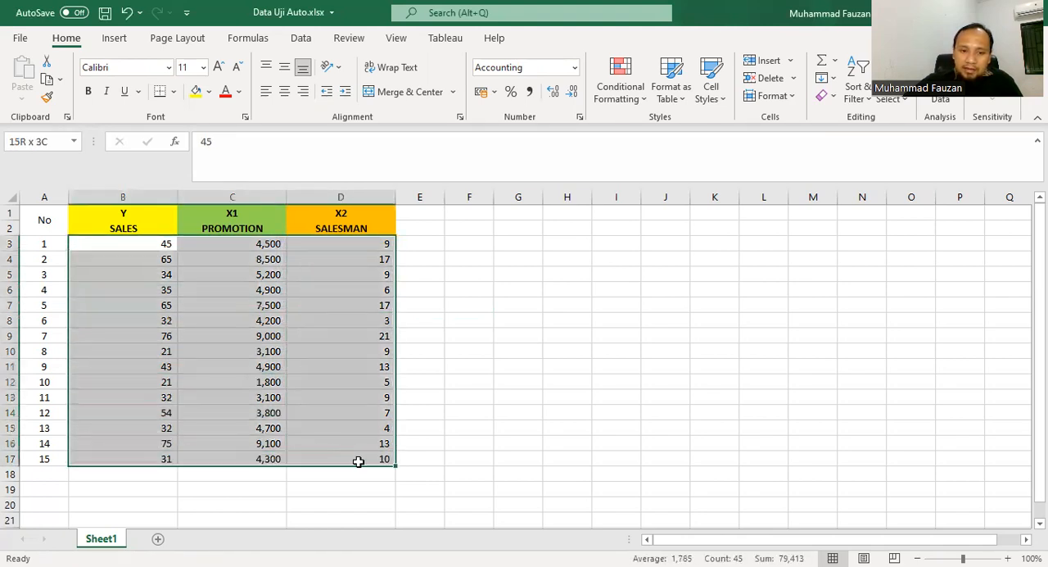
right_click(230, 134)
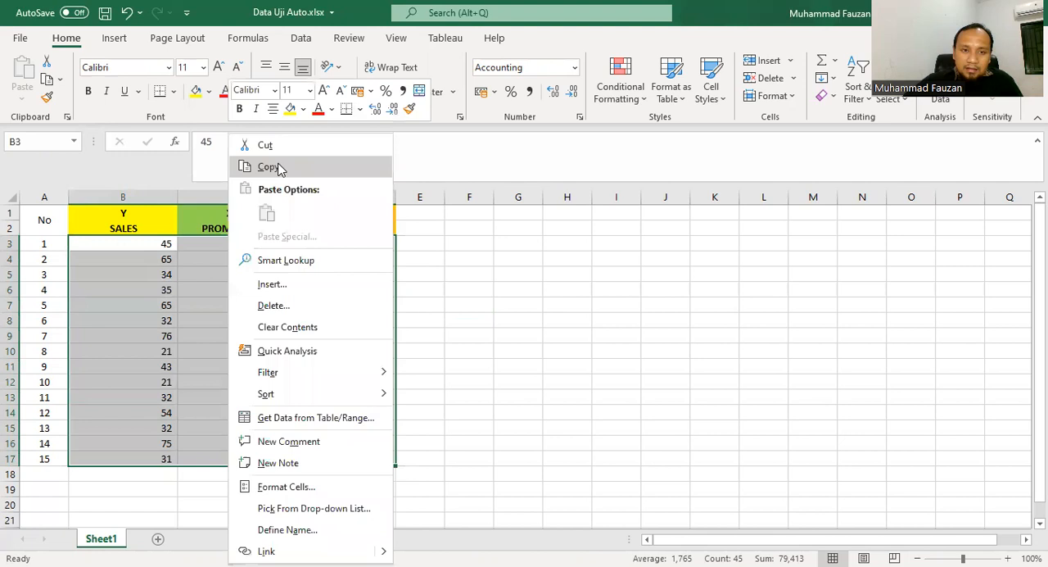
click(280, 169)
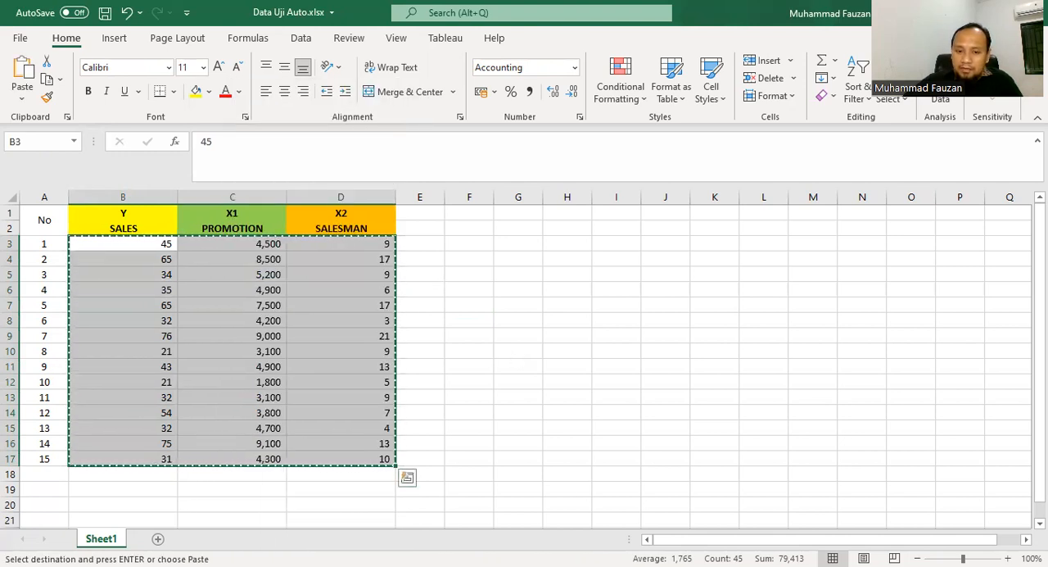
key(alt+Tab)
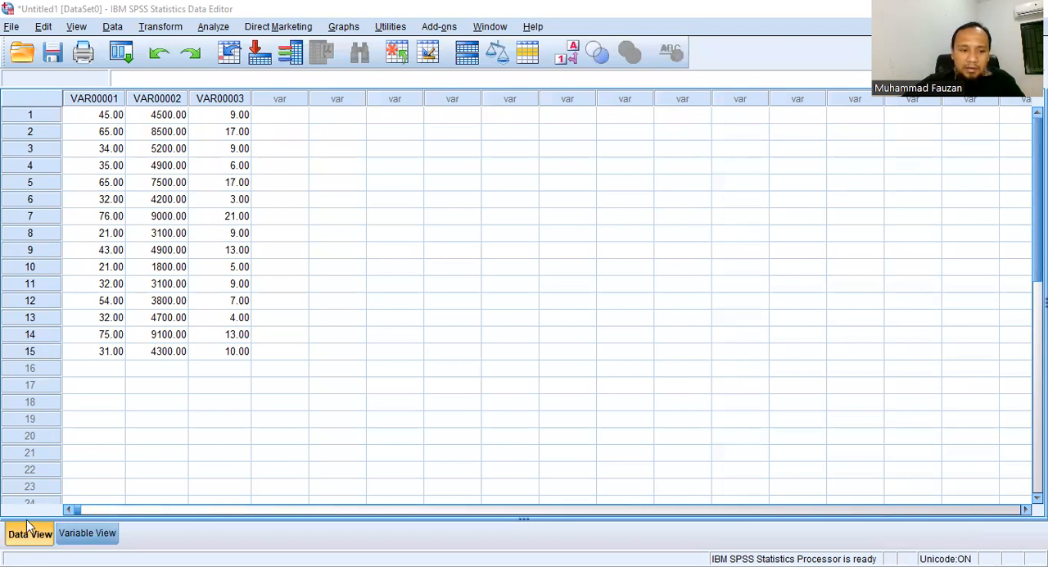
Step: Rename the three SPSS variables as Y, X1 and X2 in the variable definitions
click(88, 539)
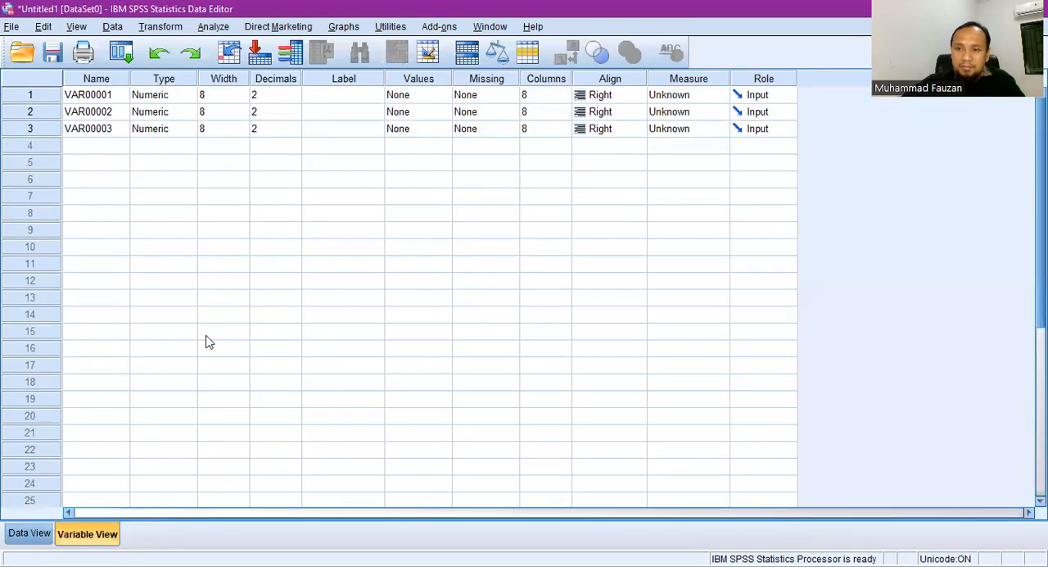
click(100, 96)
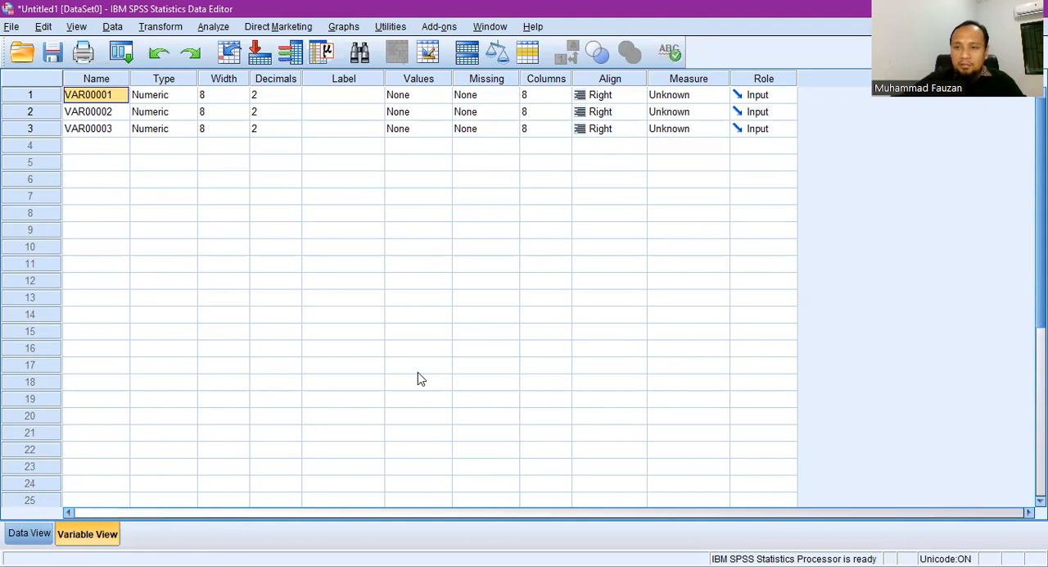
text(Y)
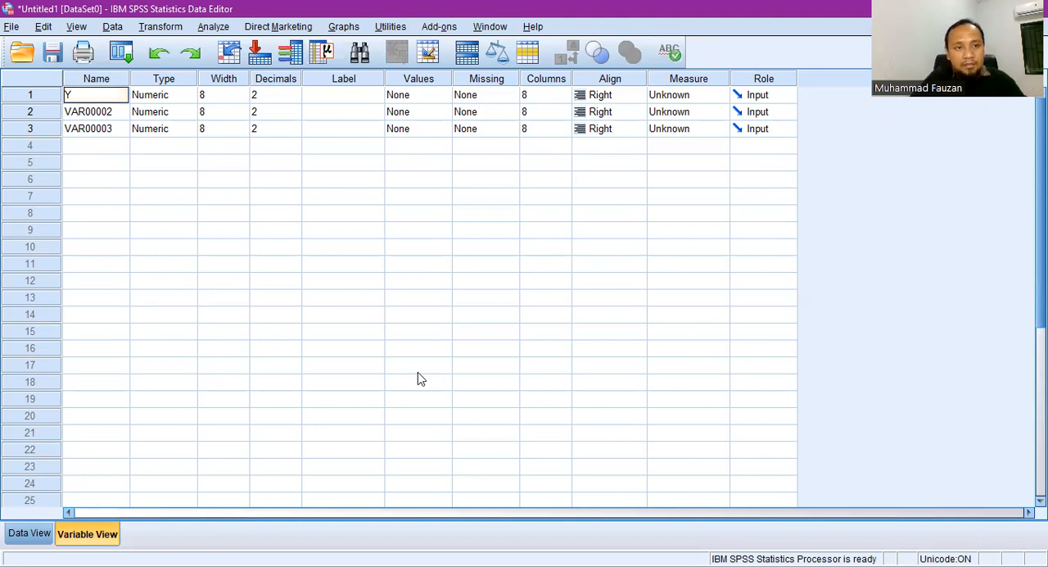
click(113, 113)
text(X1)
click(105, 131)
text(X2)
Step: Label variable Y as Sales, X1 as Promotion and X2 as Salesman
click(324, 98)
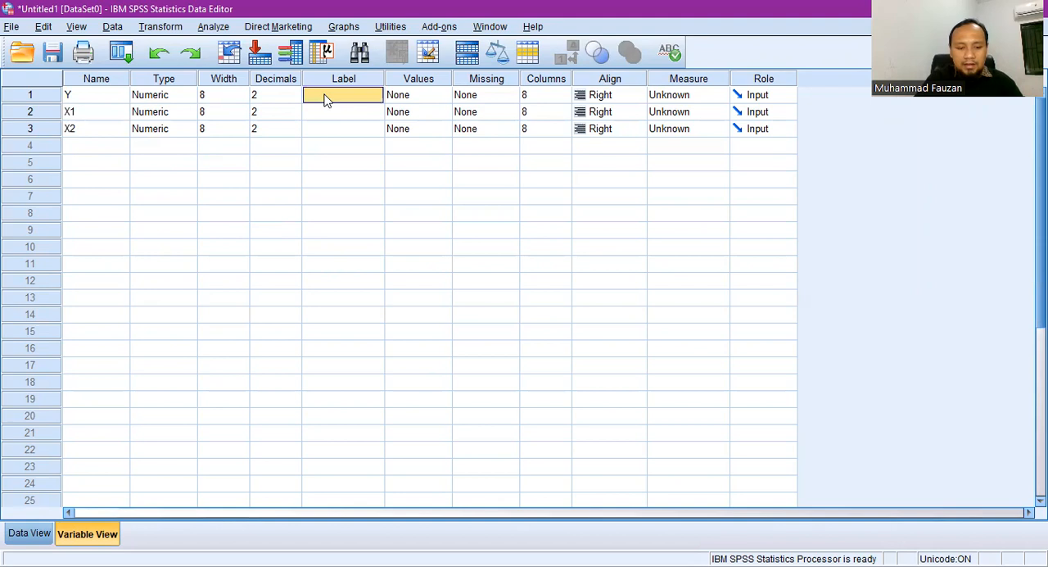
text(Sales)
click(339, 113)
text(Promo)
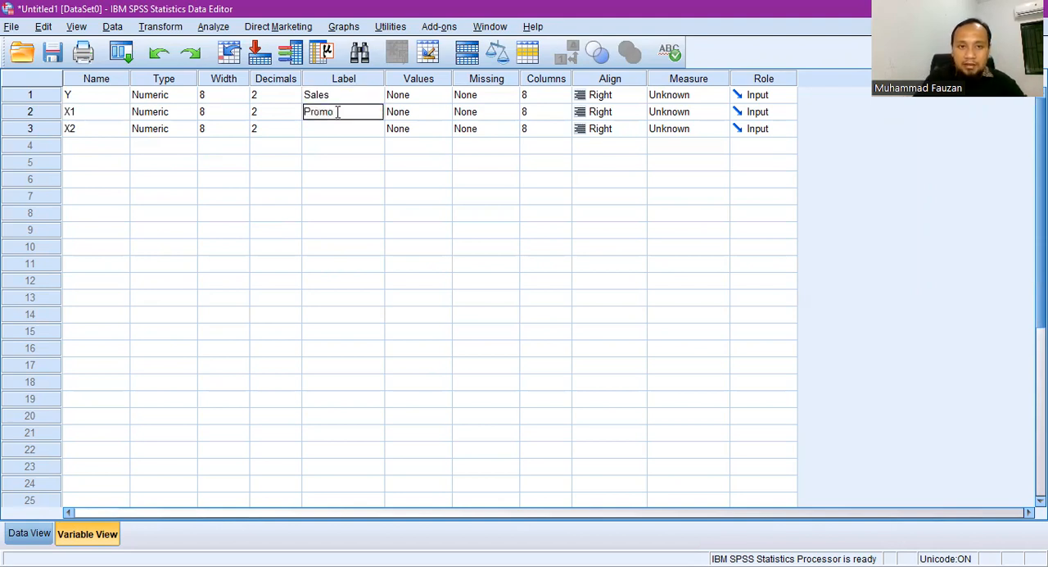
text(tion)
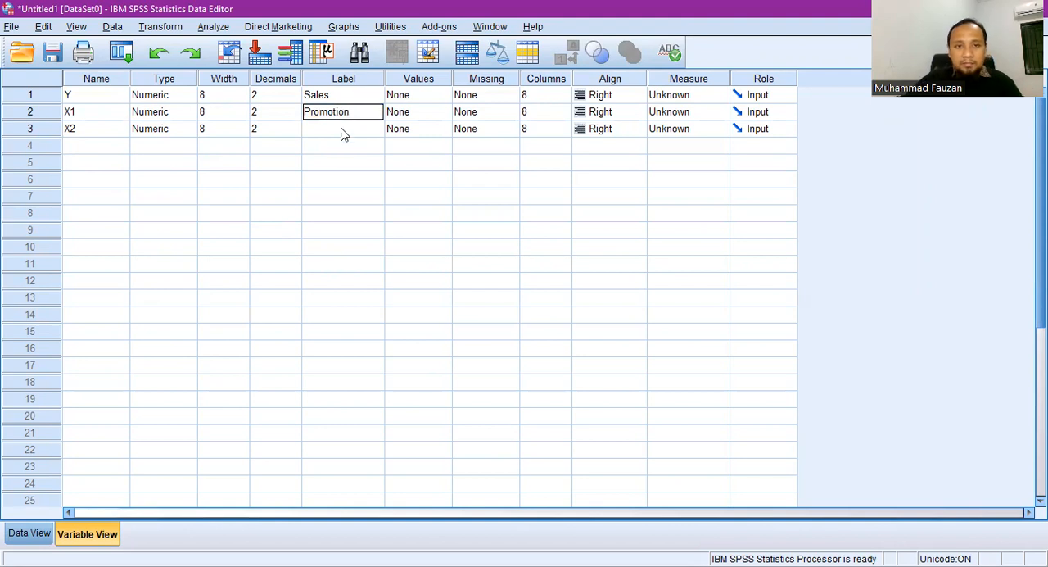
click(339, 131)
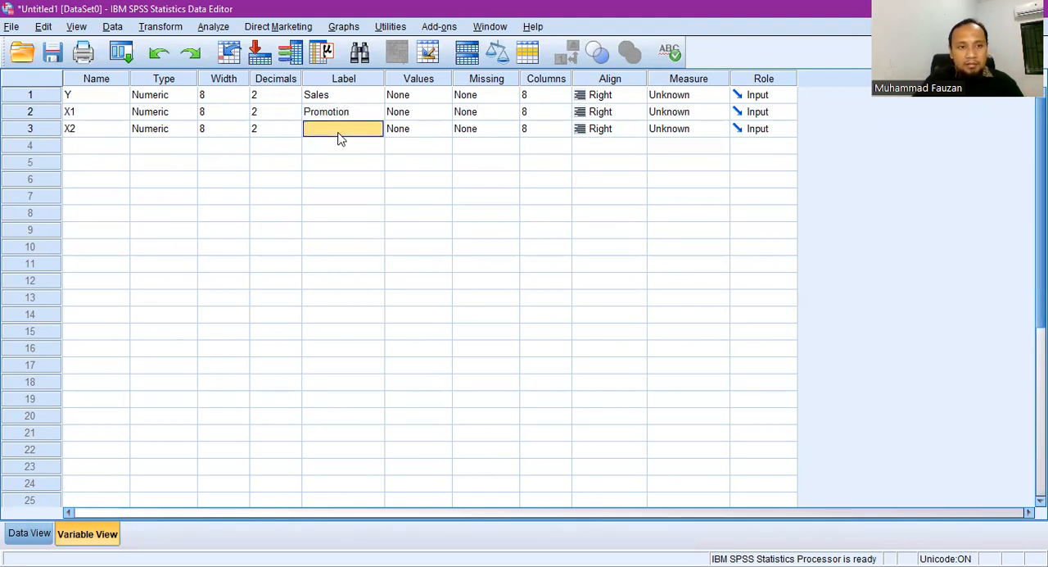
text(Salesman)
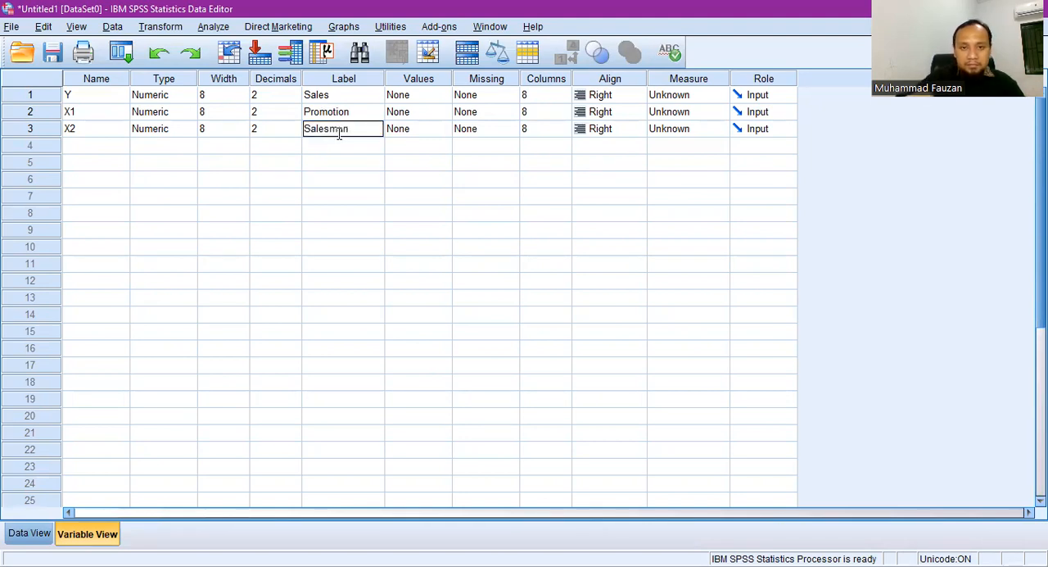
click(353, 149)
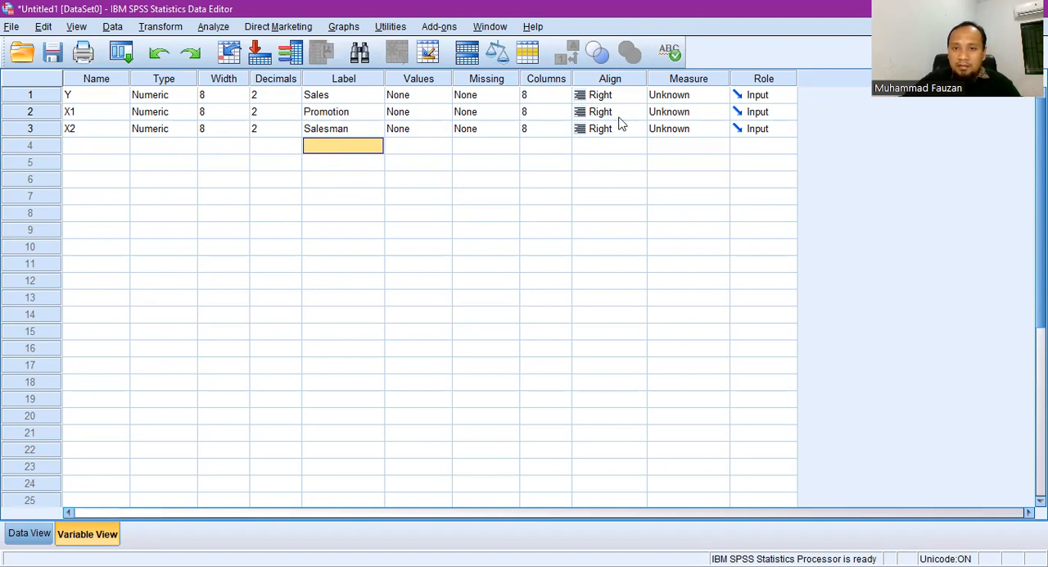
Step: Set the measurement level of Y, X1 and X2 to Scale
click(663, 100)
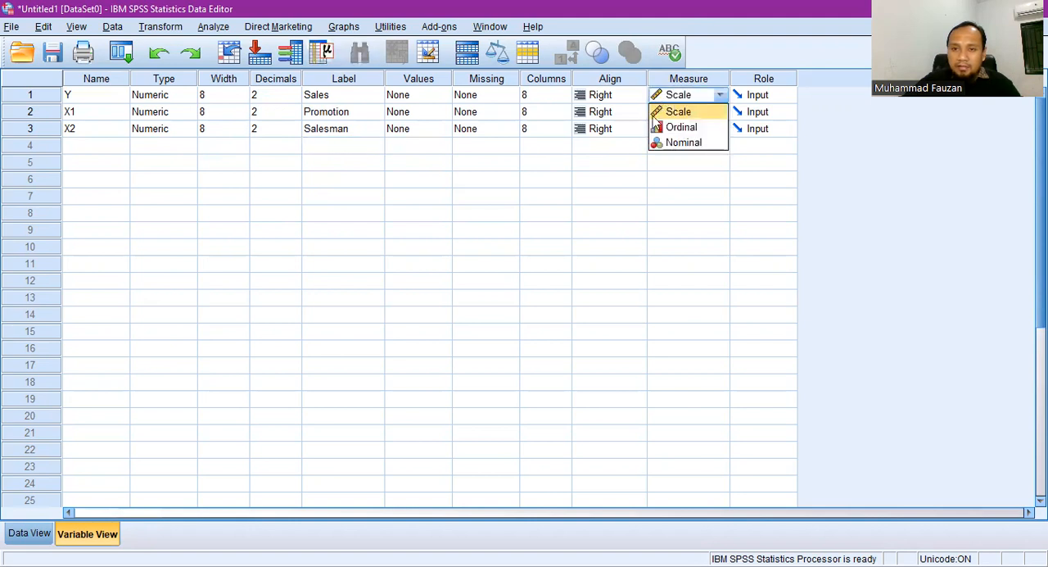
click(677, 113)
click(678, 115)
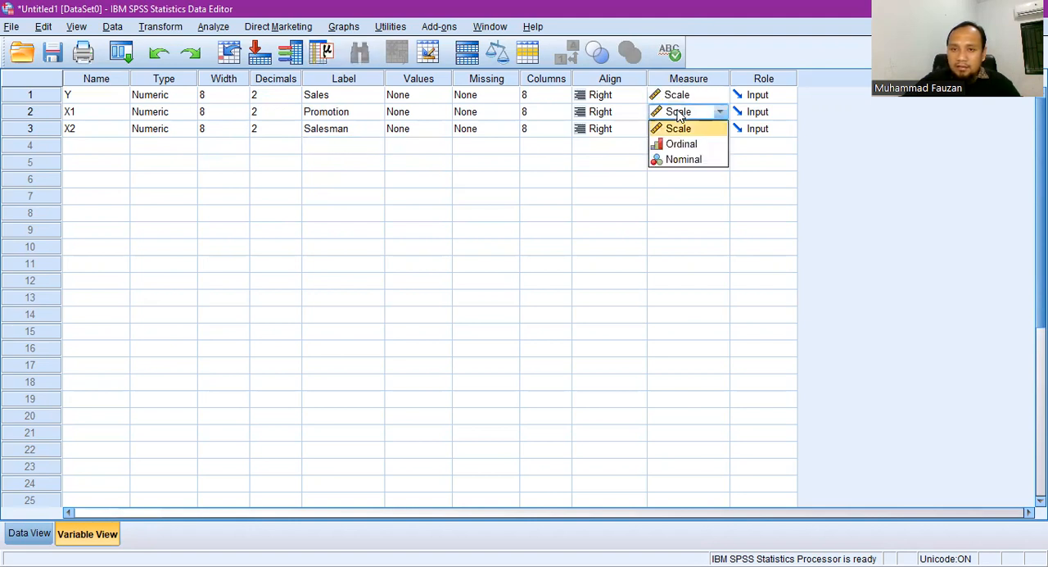
click(692, 131)
click(673, 133)
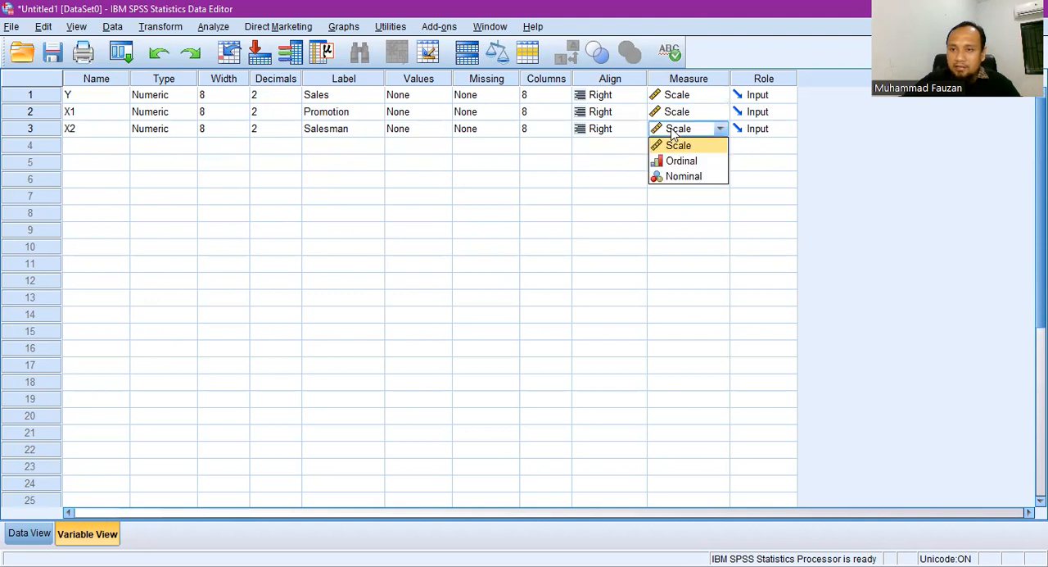
click(681, 146)
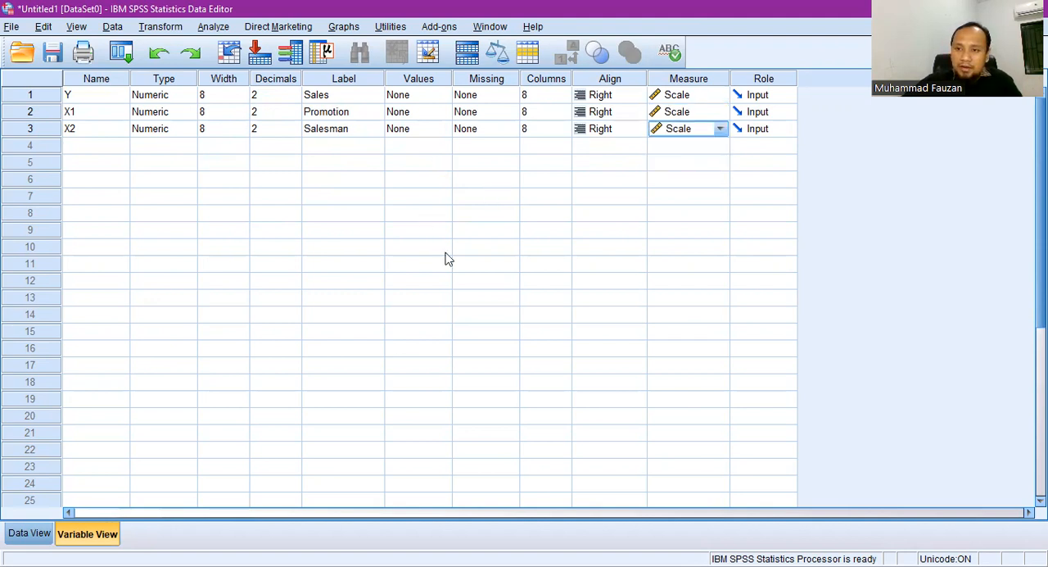
Step: Set up a linear regression with Sales as the dependent variable and Promotion and Salesman as independent variables
click(18, 530)
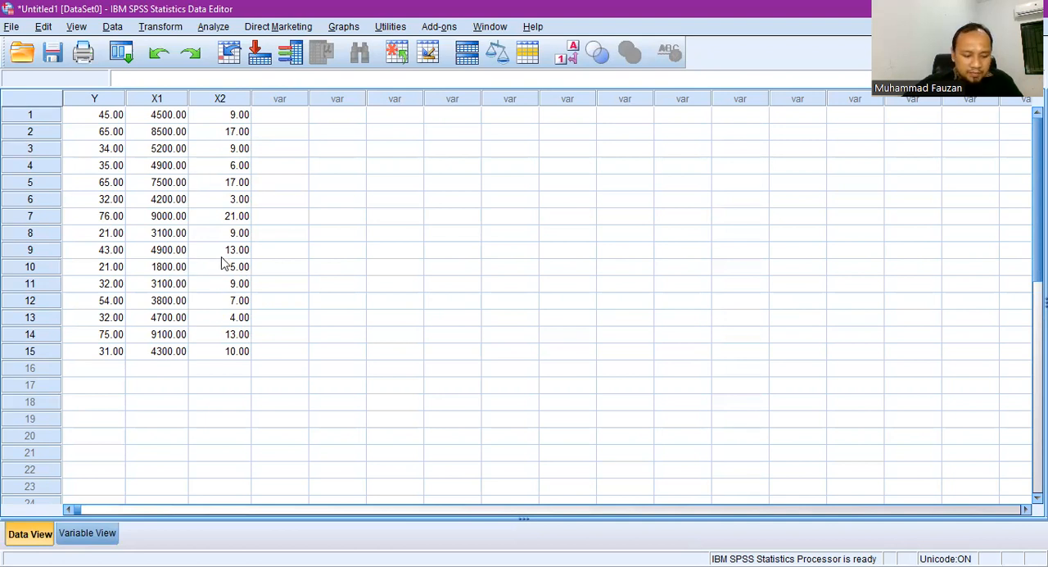
click(219, 31)
mouse_move(334, 187)
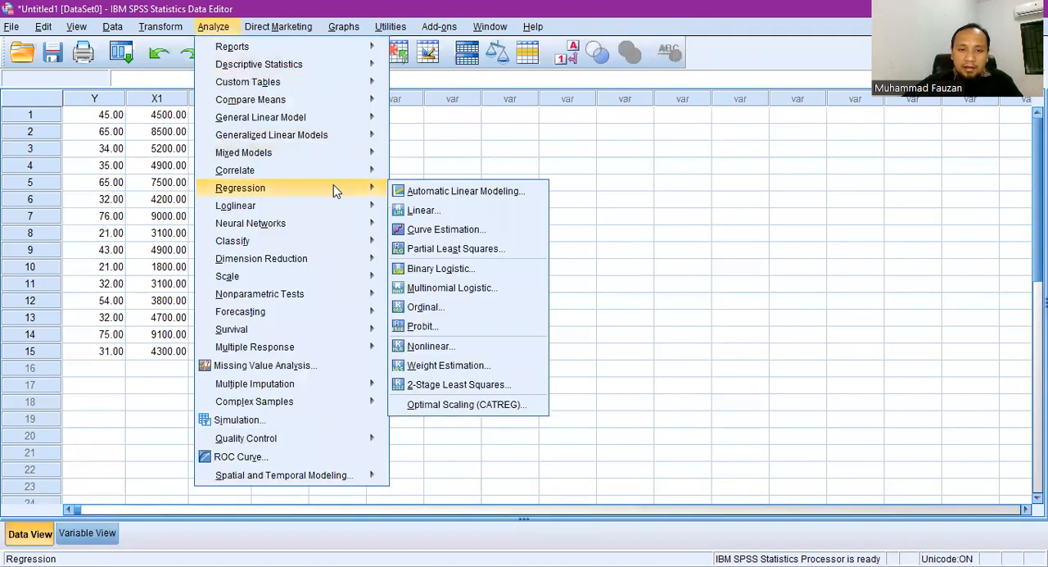
click(424, 211)
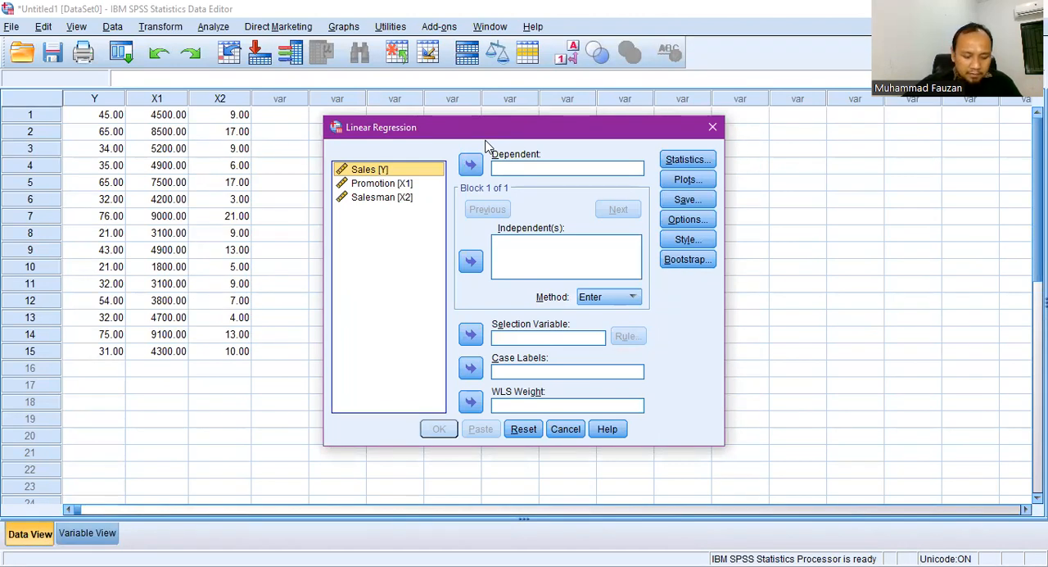
click(471, 165)
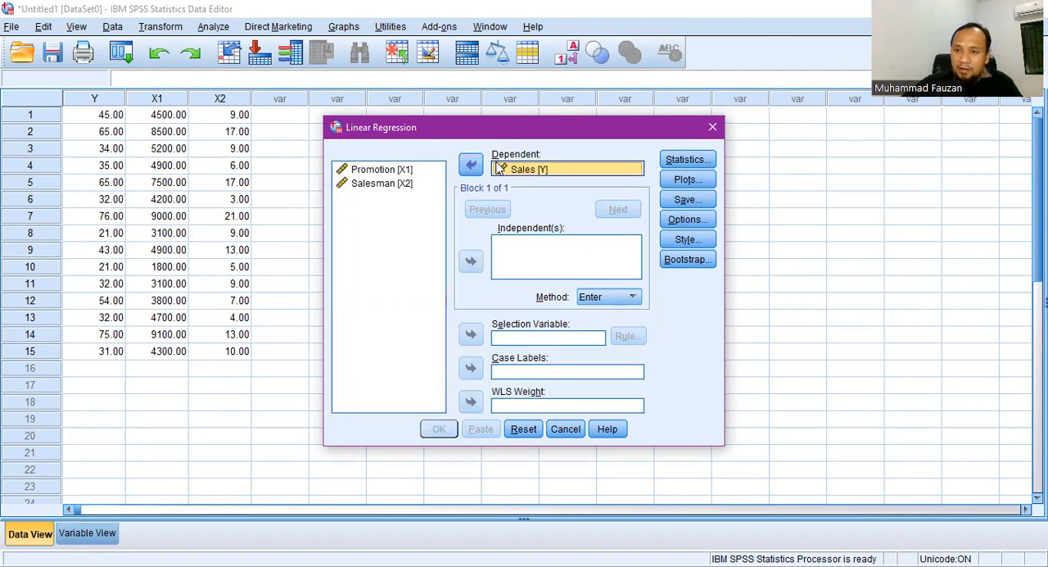
click(409, 169)
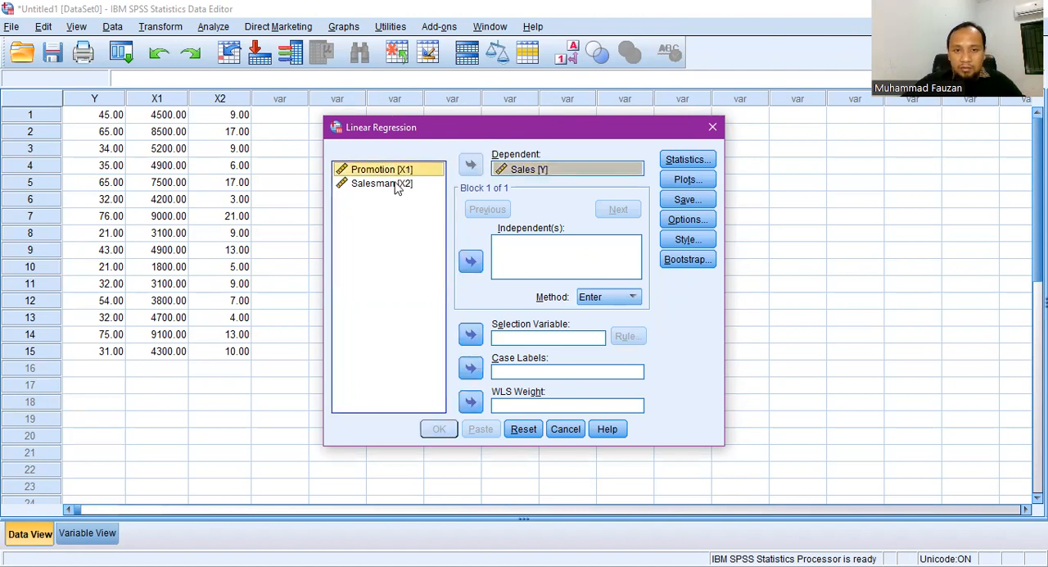
shift+click(396, 186)
click(470, 261)
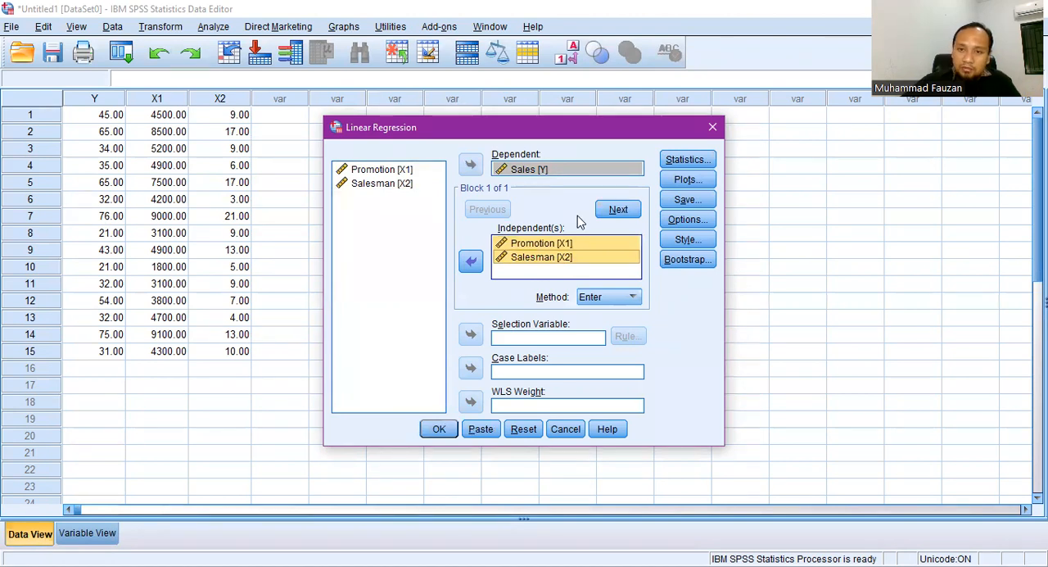
Step: Add the Durbin-Watson residual statistic to the linear regression and run the analysis
click(686, 161)
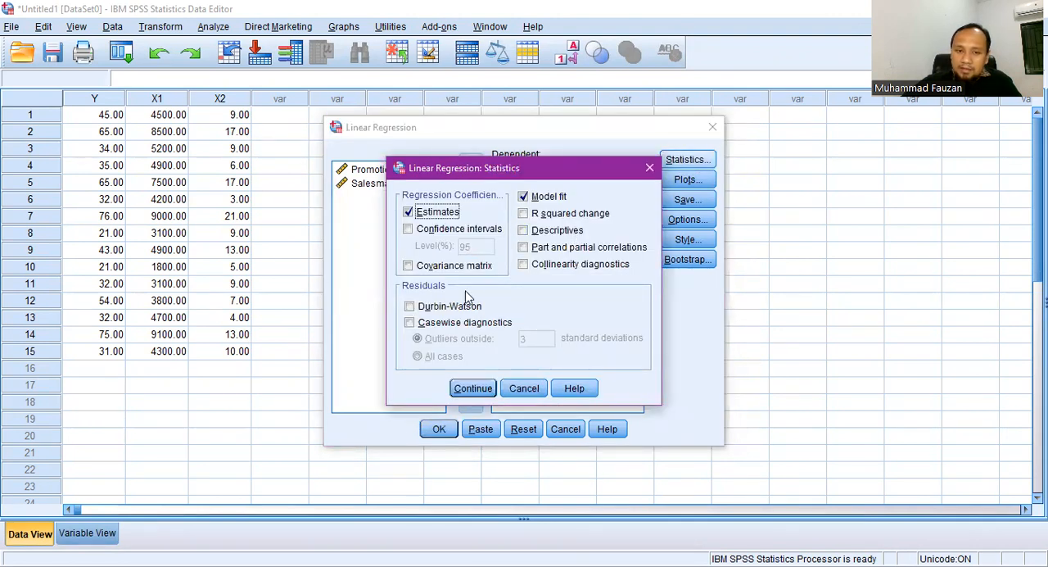
click(408, 307)
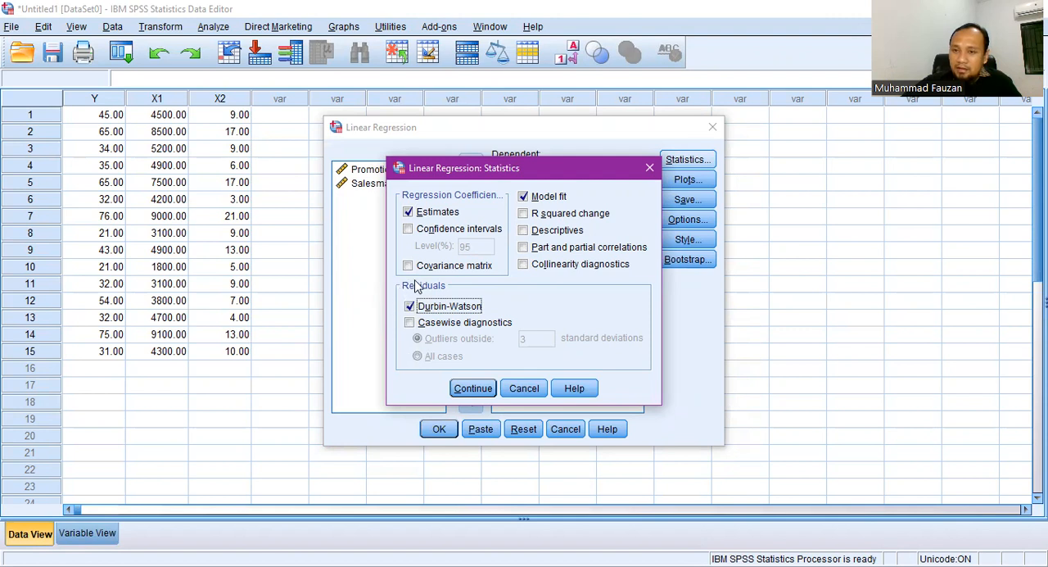
click(473, 390)
click(442, 430)
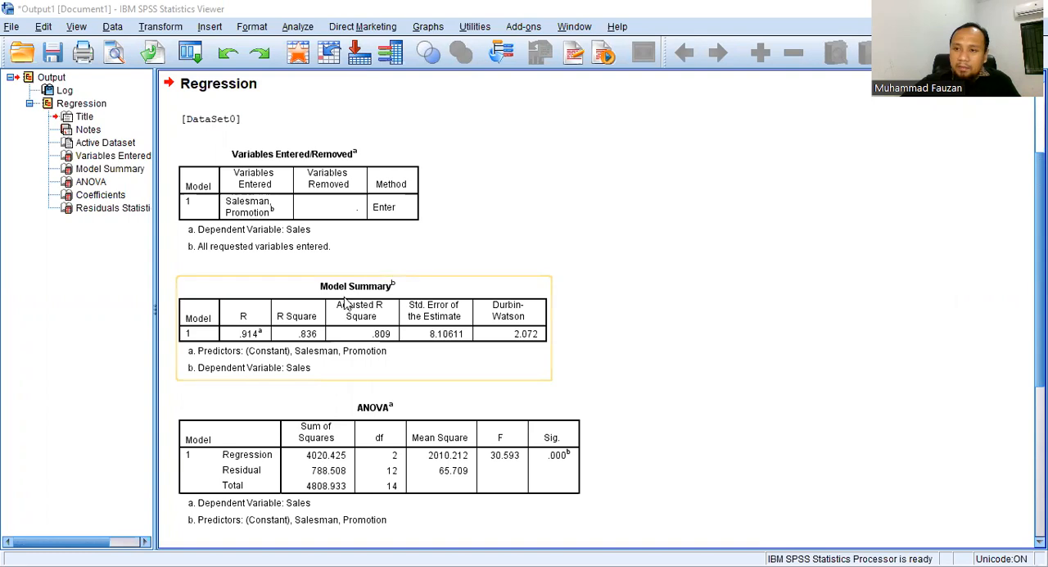
Step: Examine the regression output, switch to Adobe Reader, and read the autocorrelation tutorial's decision rules and Durbin-Watson comparison
scroll(517, 238, down, 3)
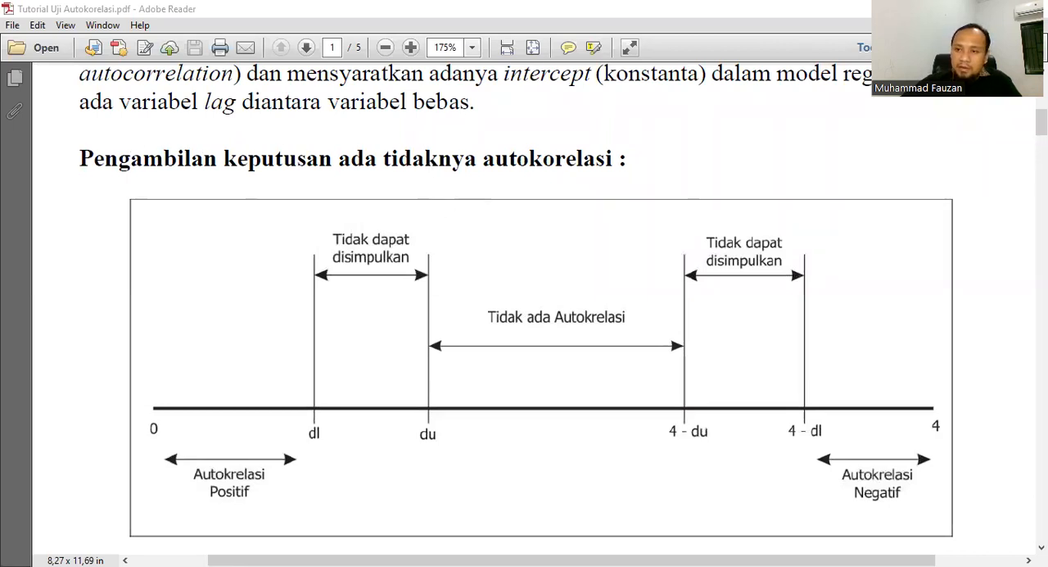
scroll(532, 311, down, 20)
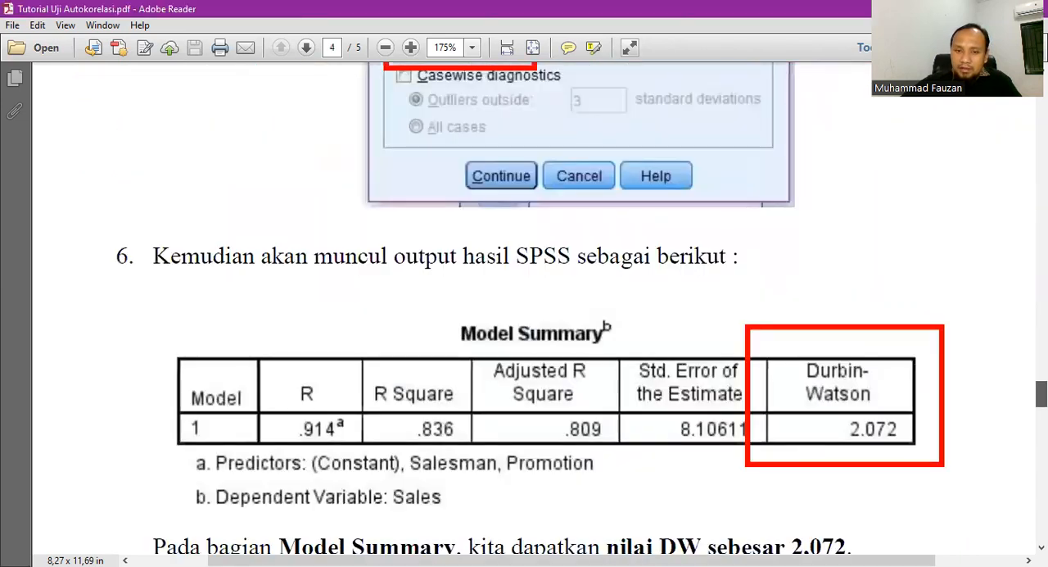
scroll(524, 312, down, 5)
scroll(873, 370, up, 4)
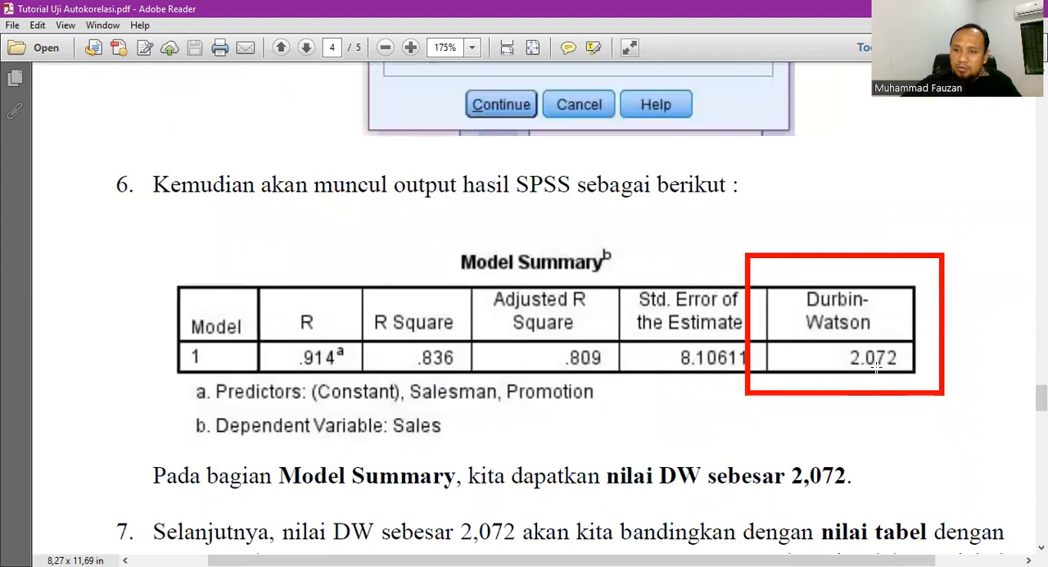
scroll(764, 324, down, 5)
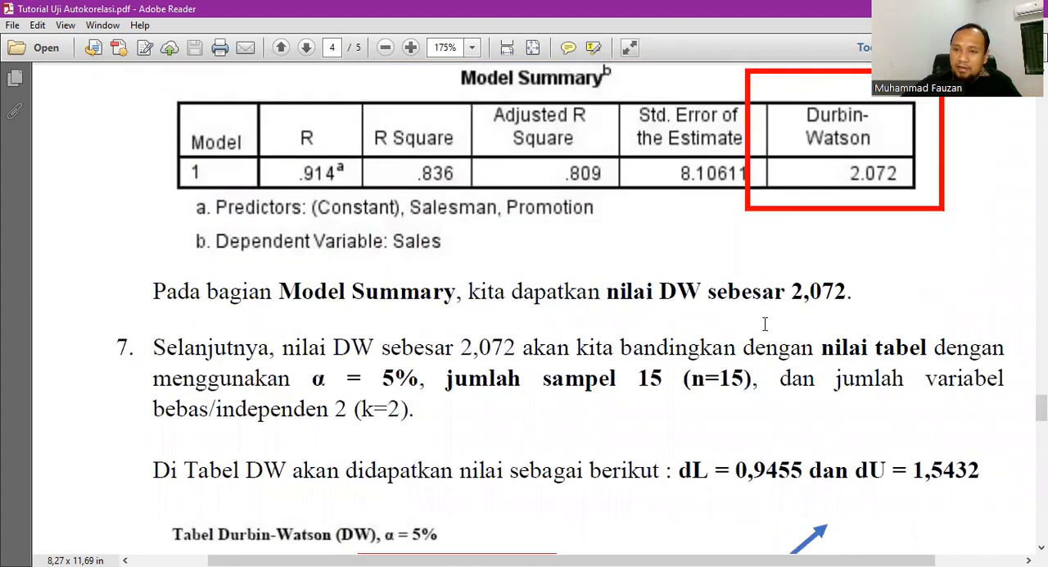
scroll(765, 324, down, 1)
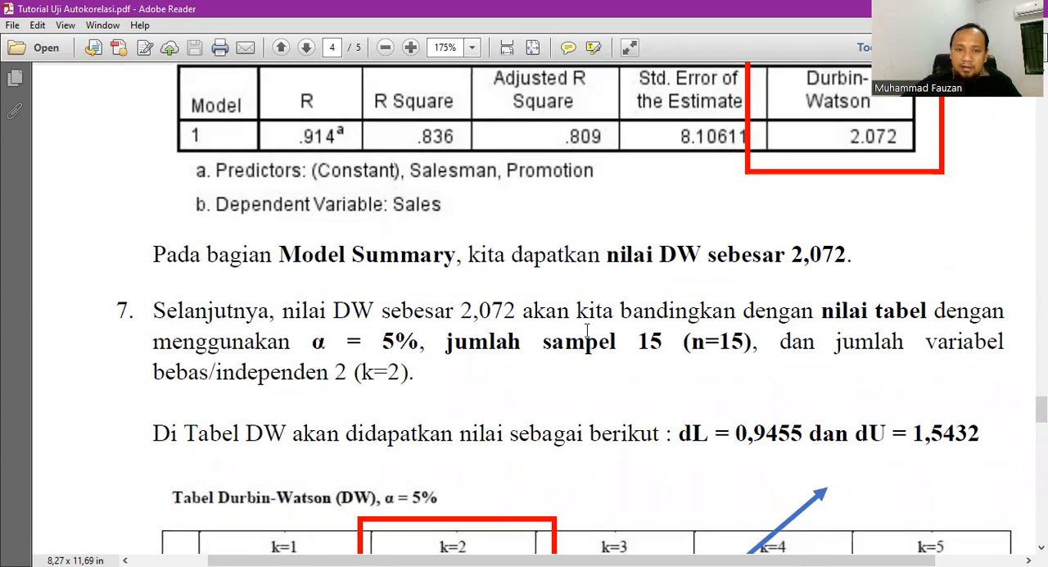